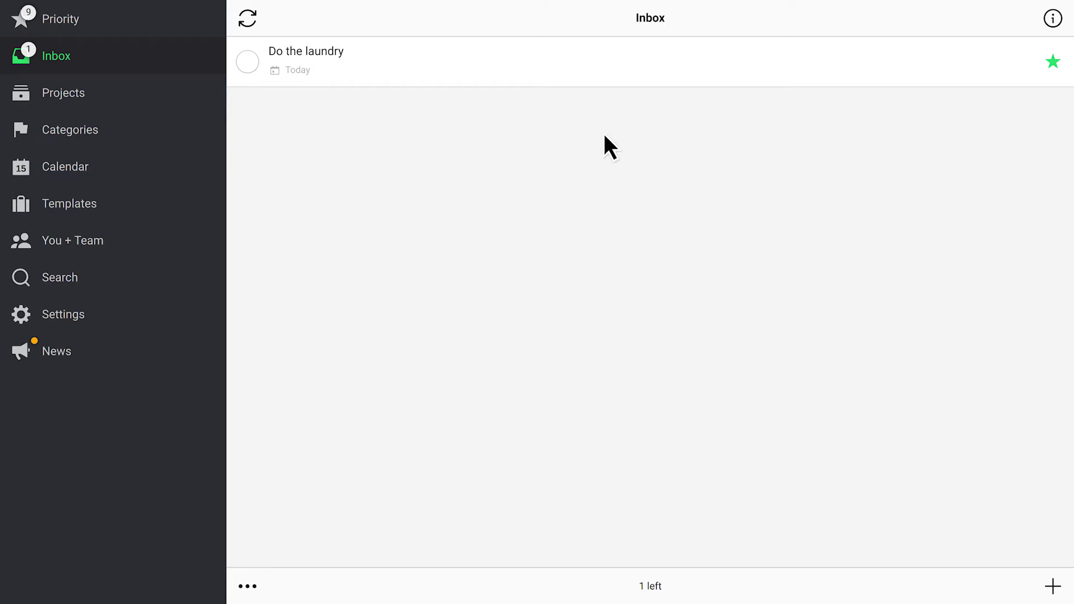
Open the 'Make my website great again' project from the Projects list, showing 1 done and 10 left.
{"action": "left_click", "coordinate": [105, 204]}
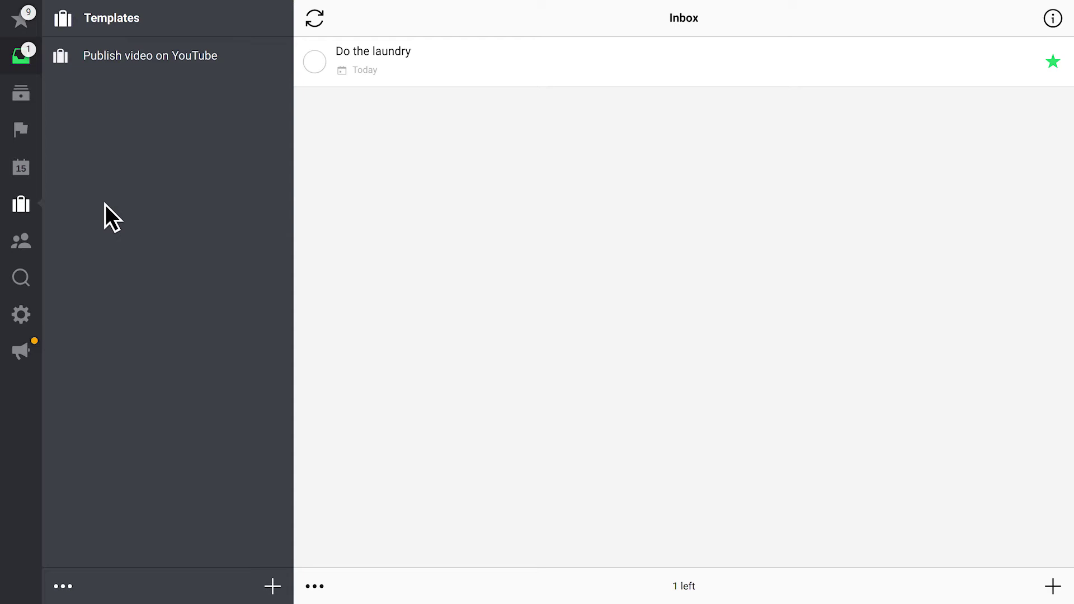
{"action": "left_click", "coordinate": [35, 94]}
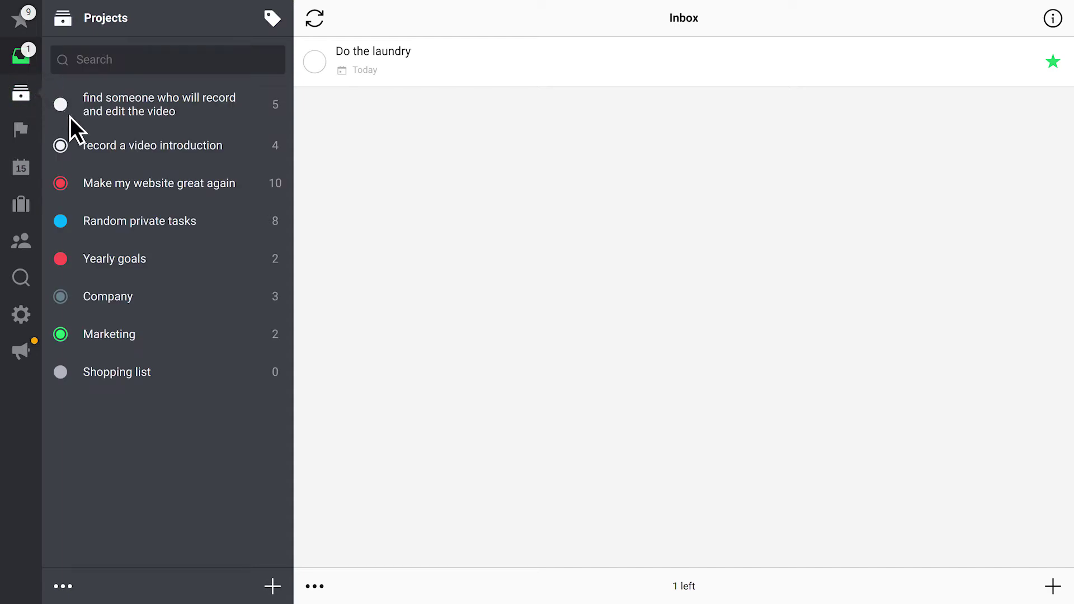
{"action": "left_click", "coordinate": [169, 184]}
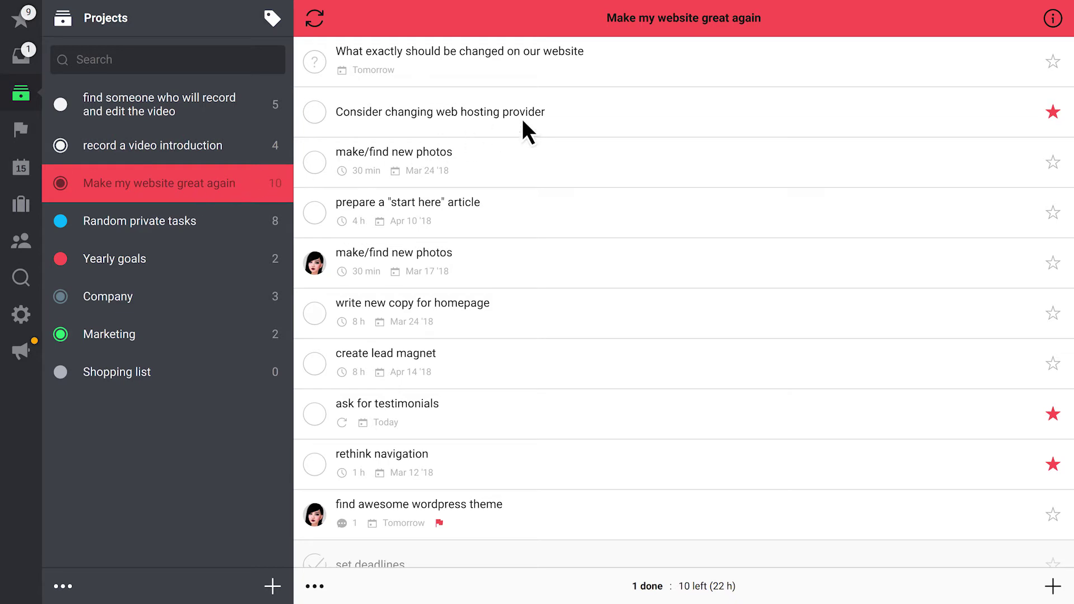
Create a template 'Setting up a new website' from the project and view it in Templates.
{"action": "left_click", "coordinate": [1054, 19]}
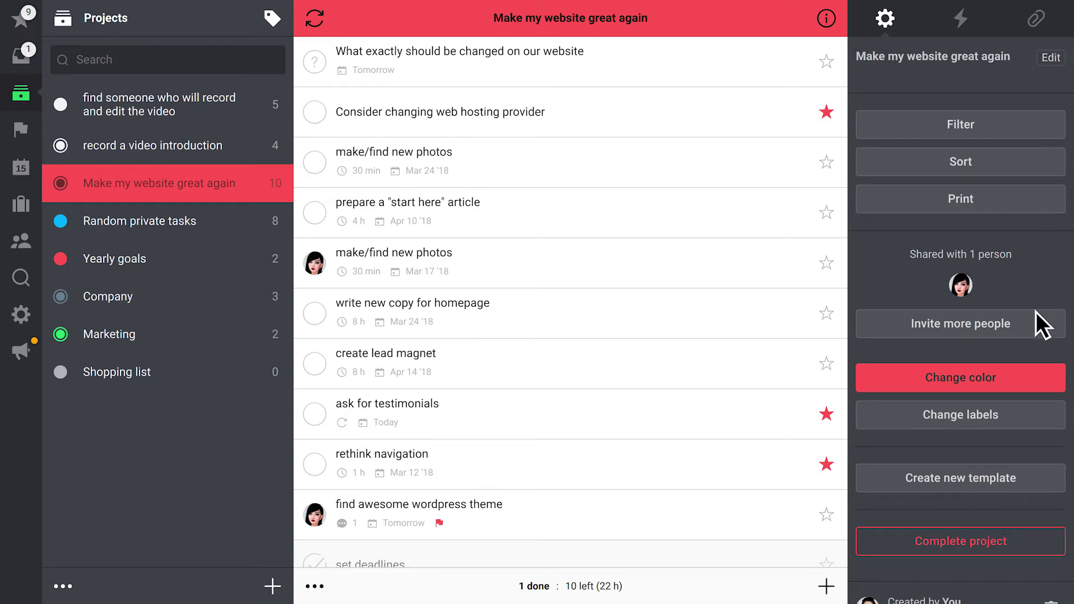
{"action": "left_click", "coordinate": [1025, 477]}
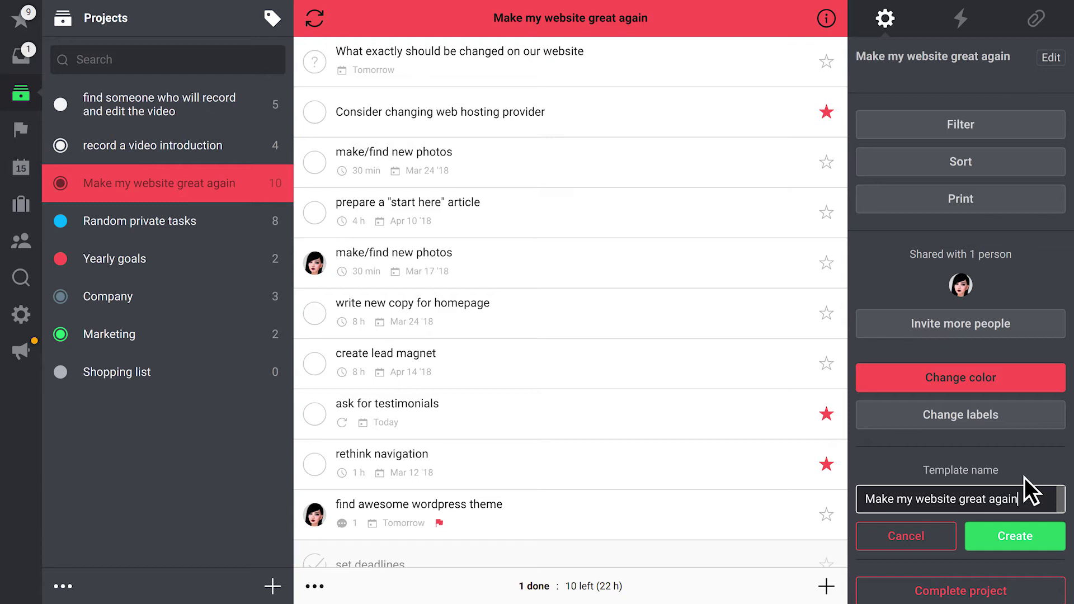
{"action": "key", "text": "ctrl+a"}
{"action": "type", "text": "Setting up a new website"}
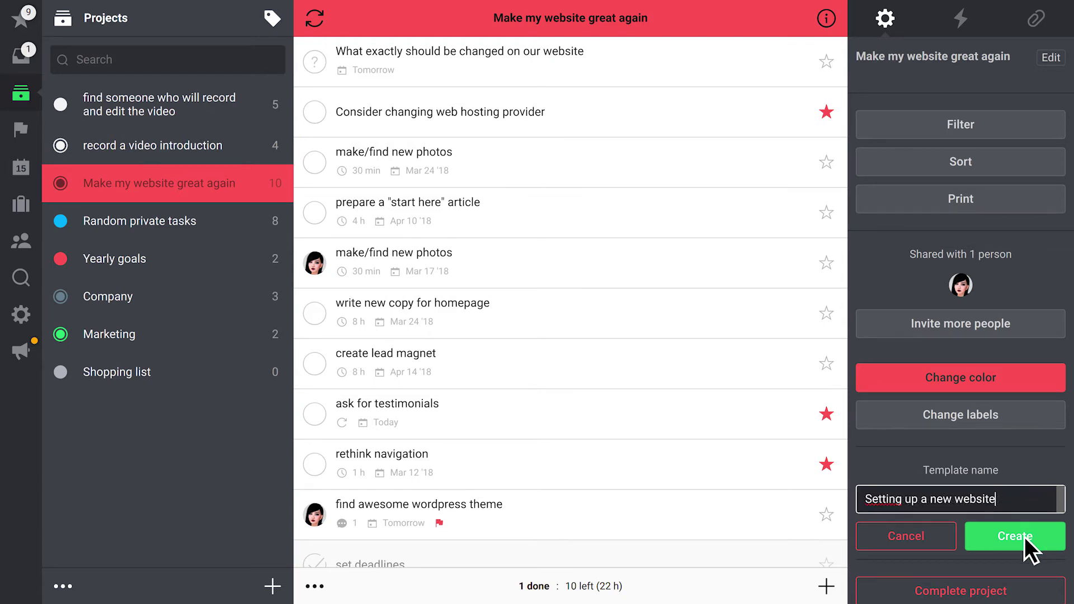
{"action": "left_click", "coordinate": [1025, 536]}
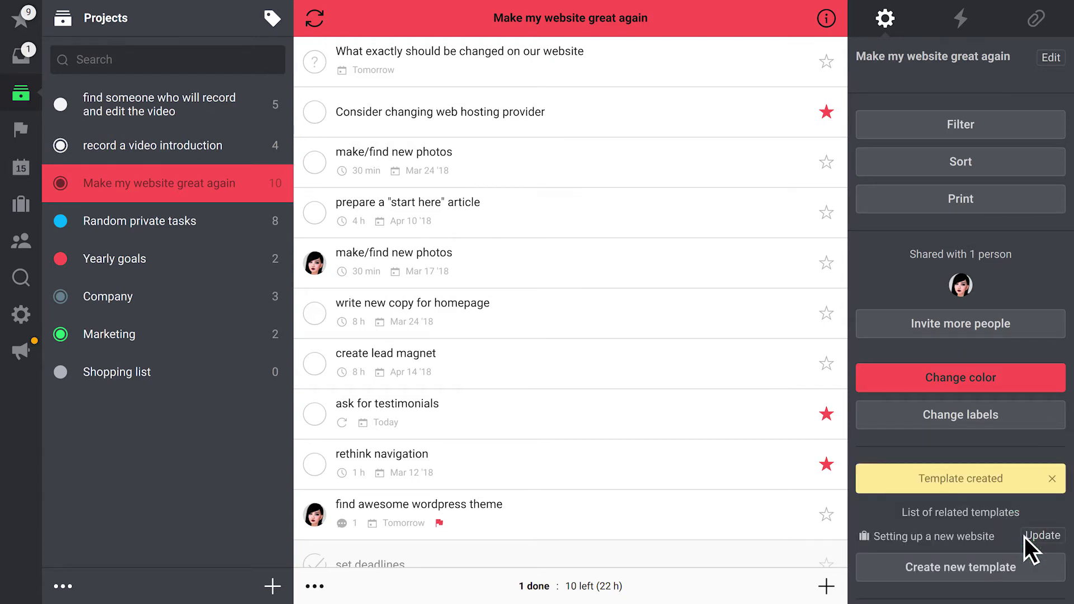
{"action": "left_click", "coordinate": [19, 204]}
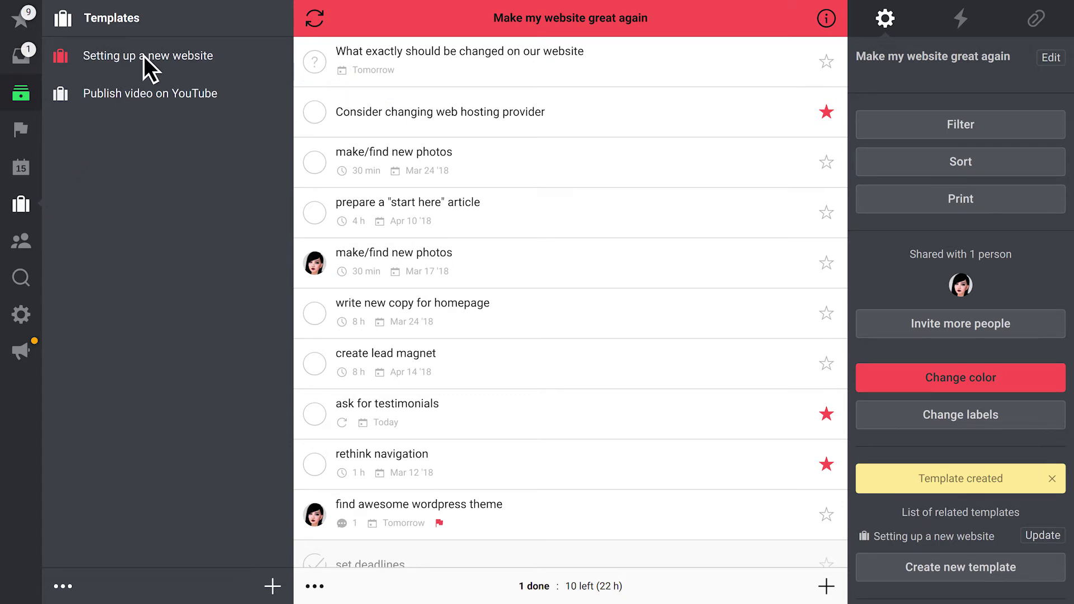
Create the 'Setting up a new website' project from its template, keeping the default name.
{"action": "left_click", "coordinate": [143, 56]}
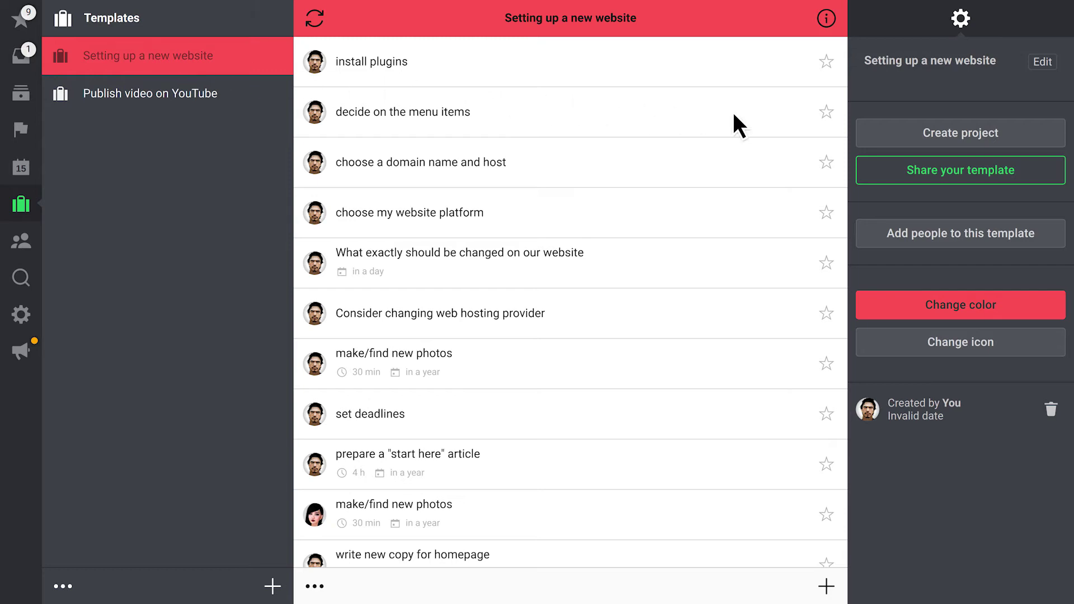
{"action": "left_click", "coordinate": [1006, 138]}
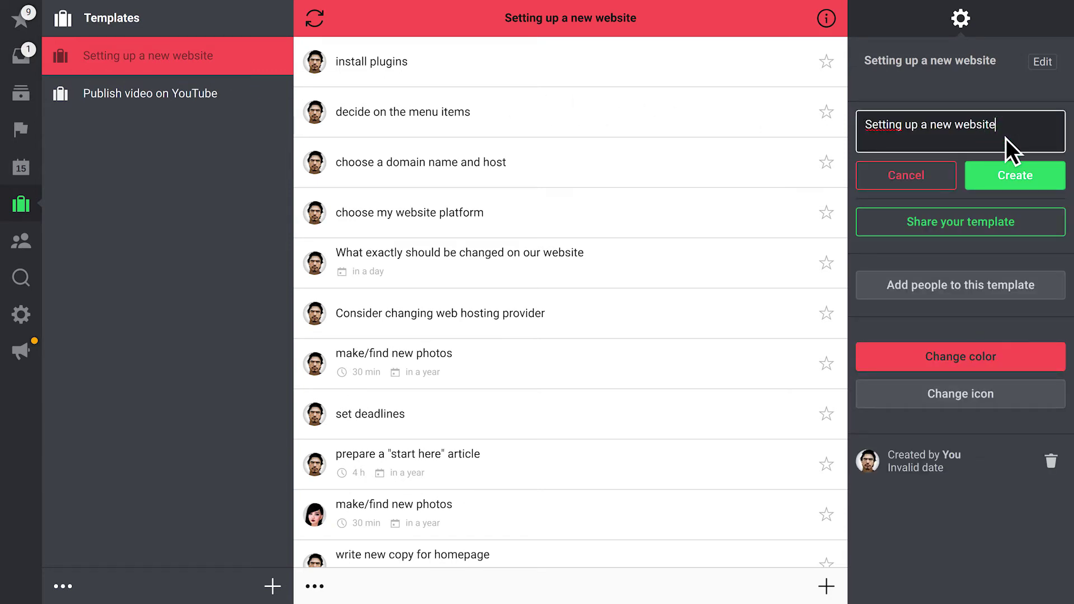
{"action": "left_click", "coordinate": [1007, 178]}
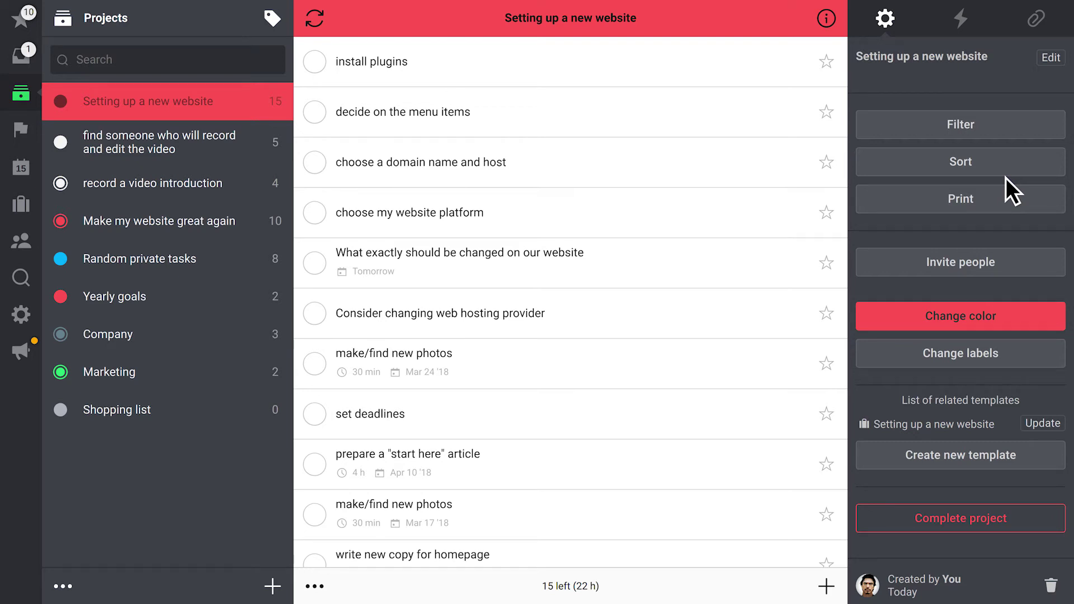
Add tasks 'Create a detailed site map' and 'Understand your site's goals' to the project.
{"action": "left_click", "coordinate": [827, 586]}
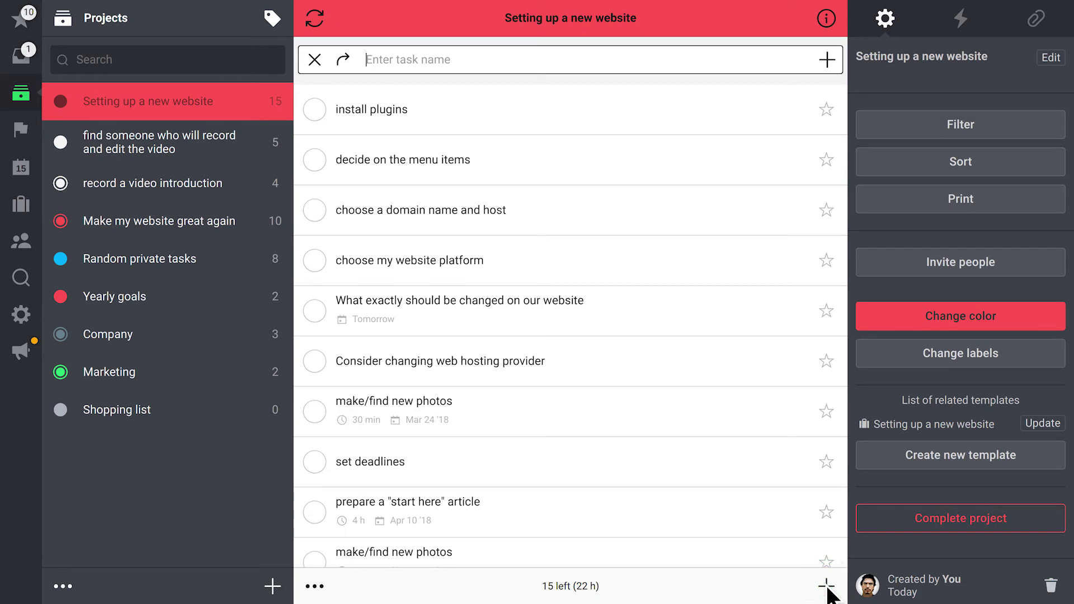
{"action": "type", "text": "Create a detailed site map"}
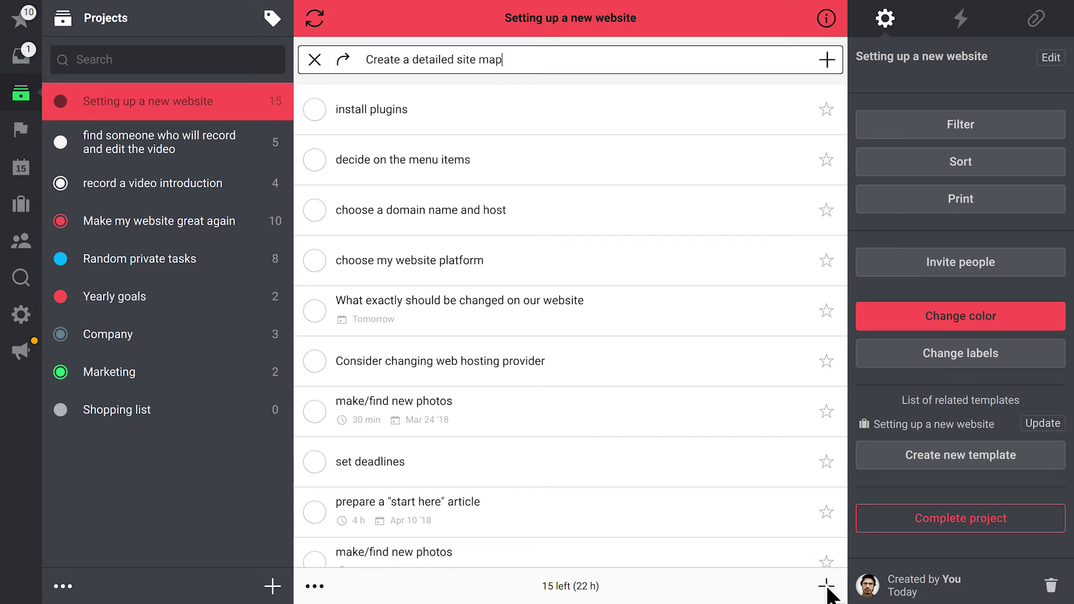
{"action": "left_click", "coordinate": [827, 58]}
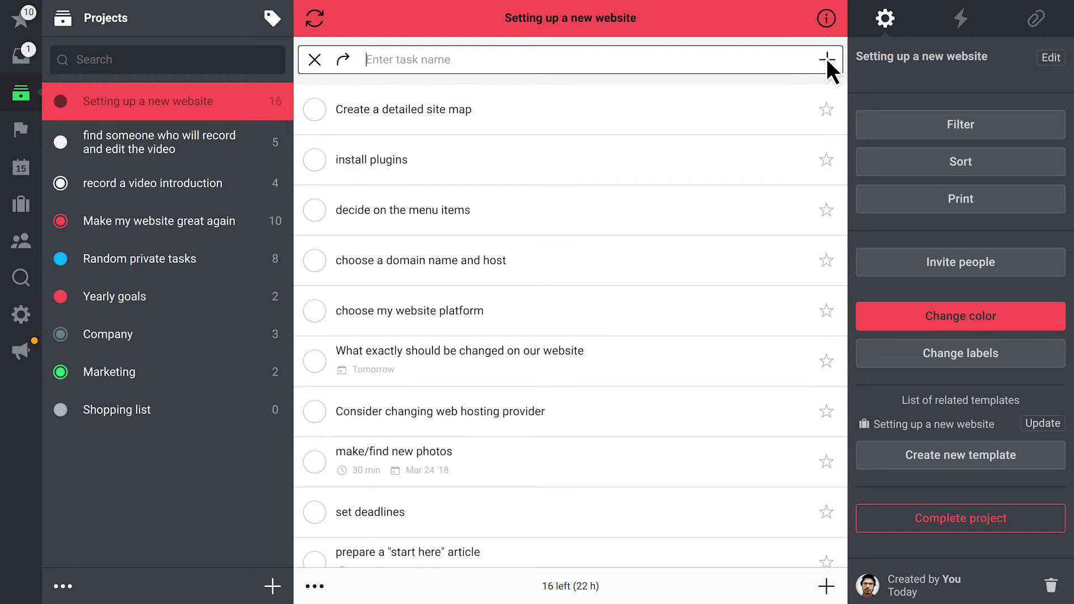
{"action": "type", "text": "Understand your site's goals"}
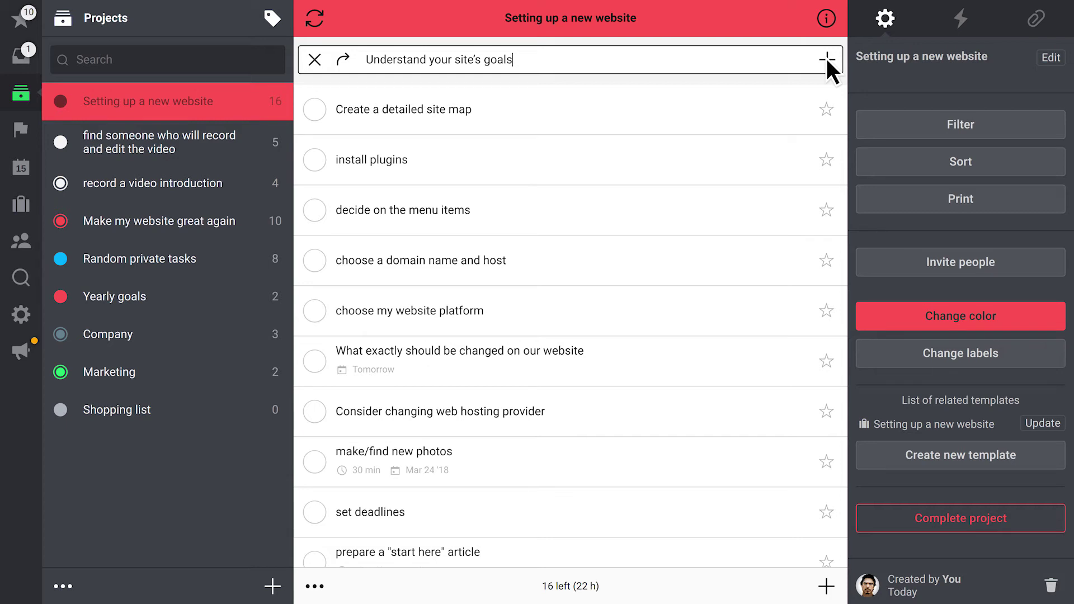
{"action": "left_click", "coordinate": [827, 58]}
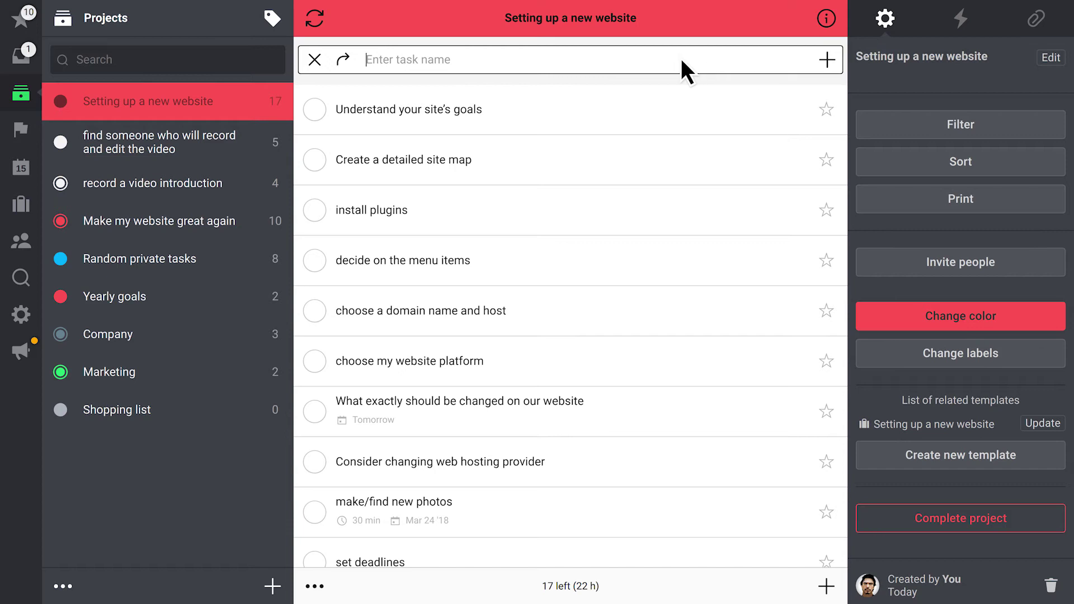
Push the project's new tasks to its linked 'Setting up a new website' template.
{"action": "left_click", "coordinate": [315, 60]}
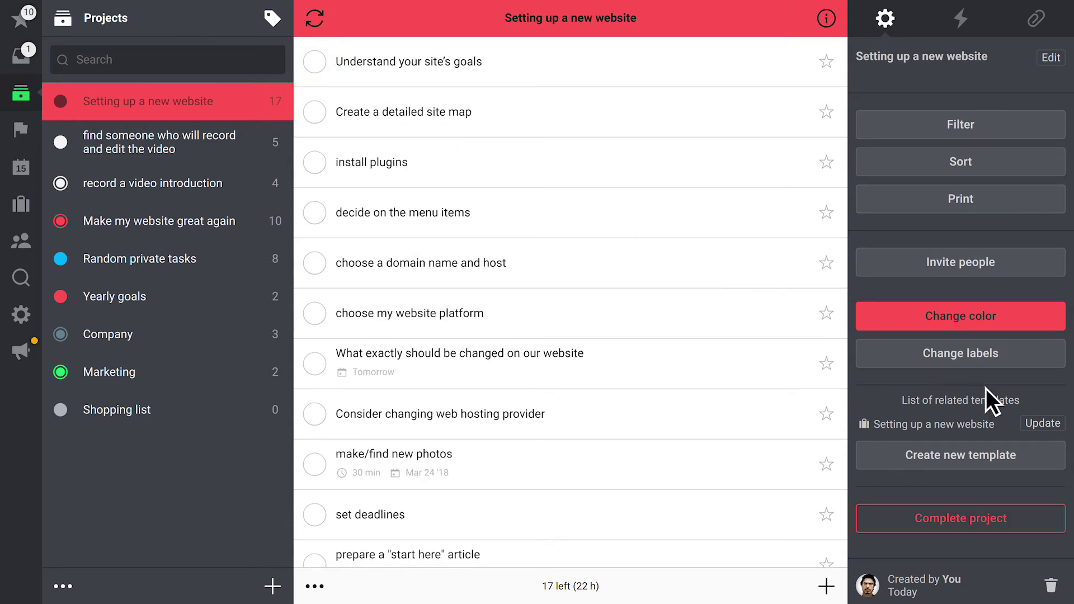
{"action": "left_click", "coordinate": [1062, 425]}
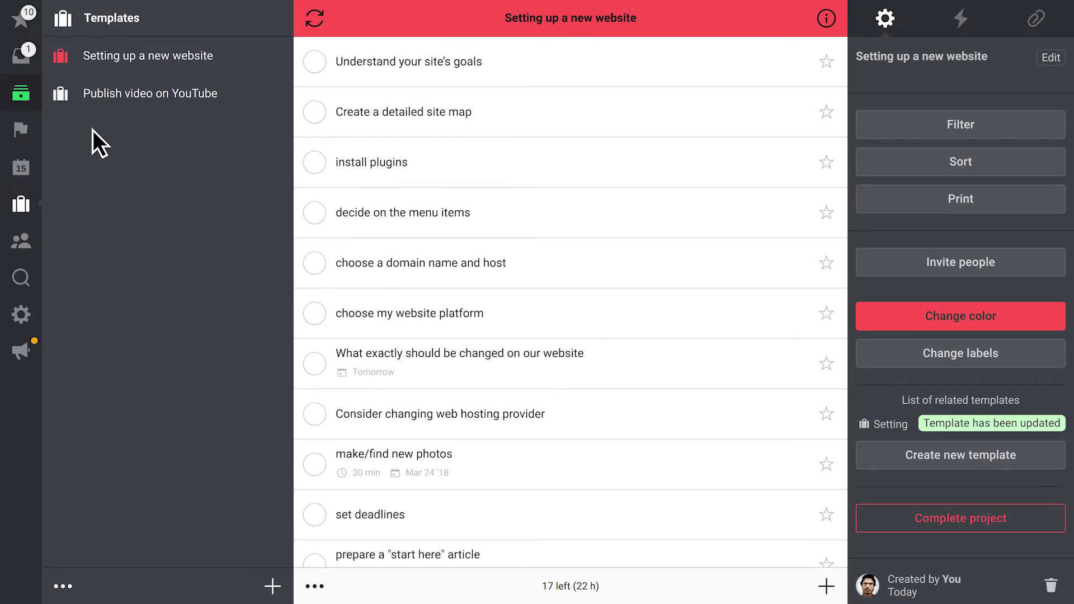
Add teammate Sarah as a person to invite on the 'Publish video on YouTube' template.
{"action": "left_click", "coordinate": [129, 92]}
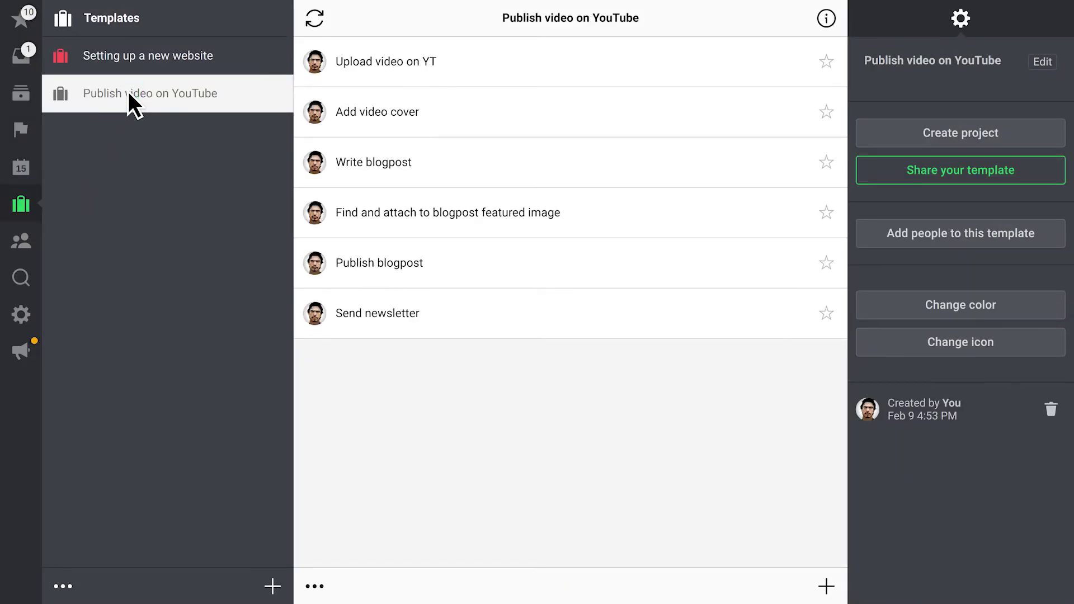
{"action": "left_click", "coordinate": [974, 232]}
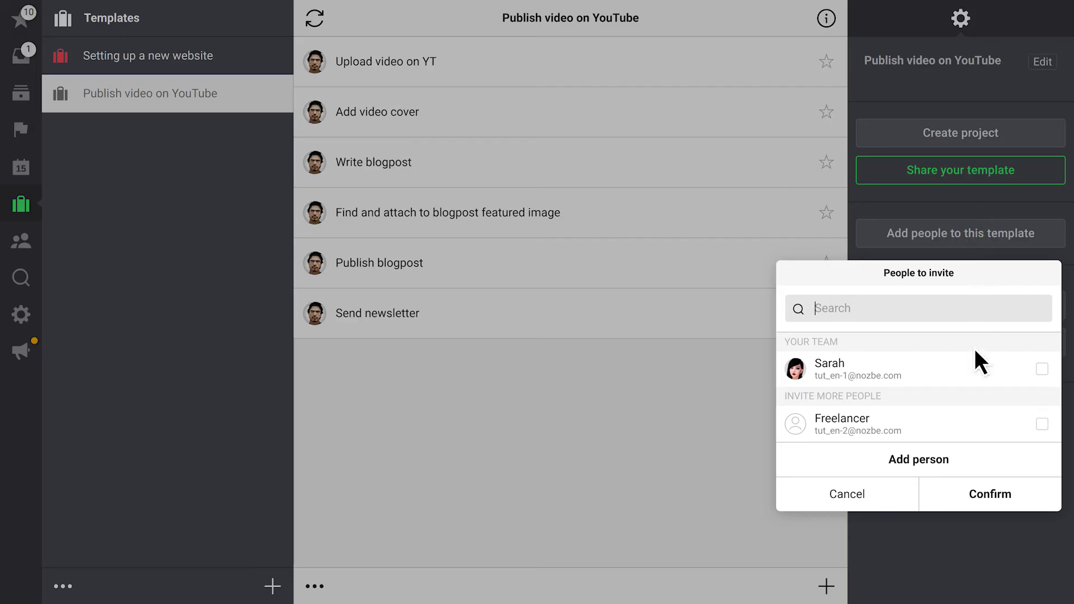
{"action": "left_click", "coordinate": [975, 367]}
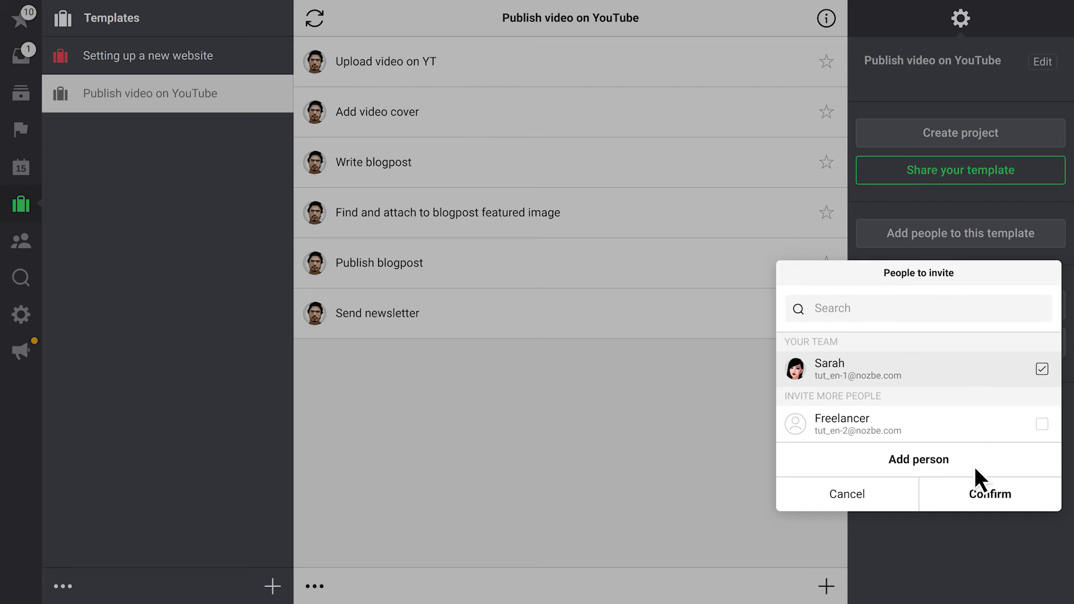
{"action": "left_click", "coordinate": [974, 495]}
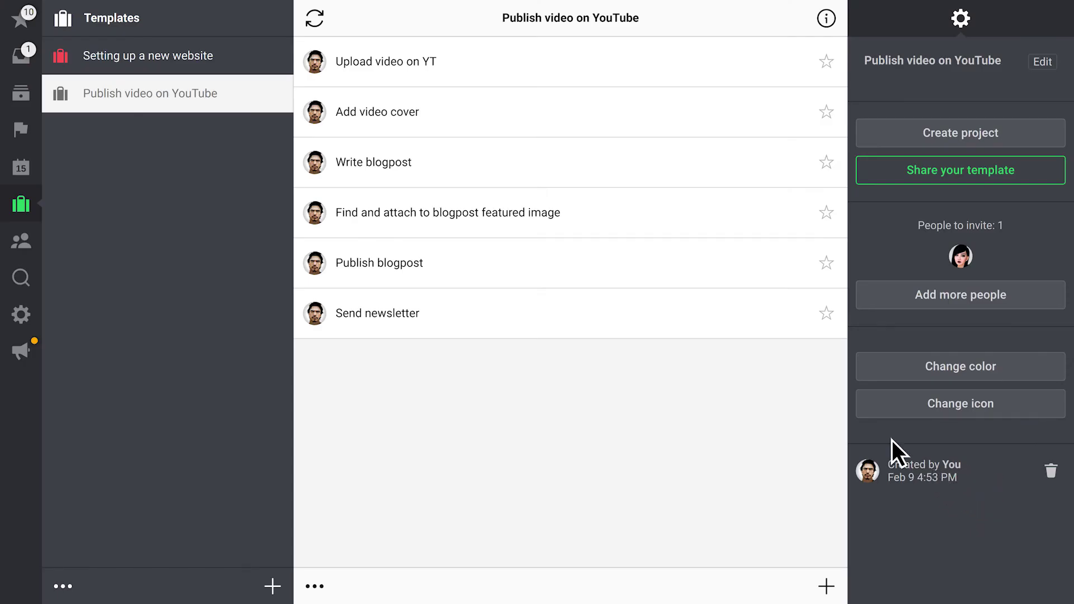
Assign the 'Write blogpost' task to the invited teammate Sarah.
{"action": "left_click", "coordinate": [470, 162]}
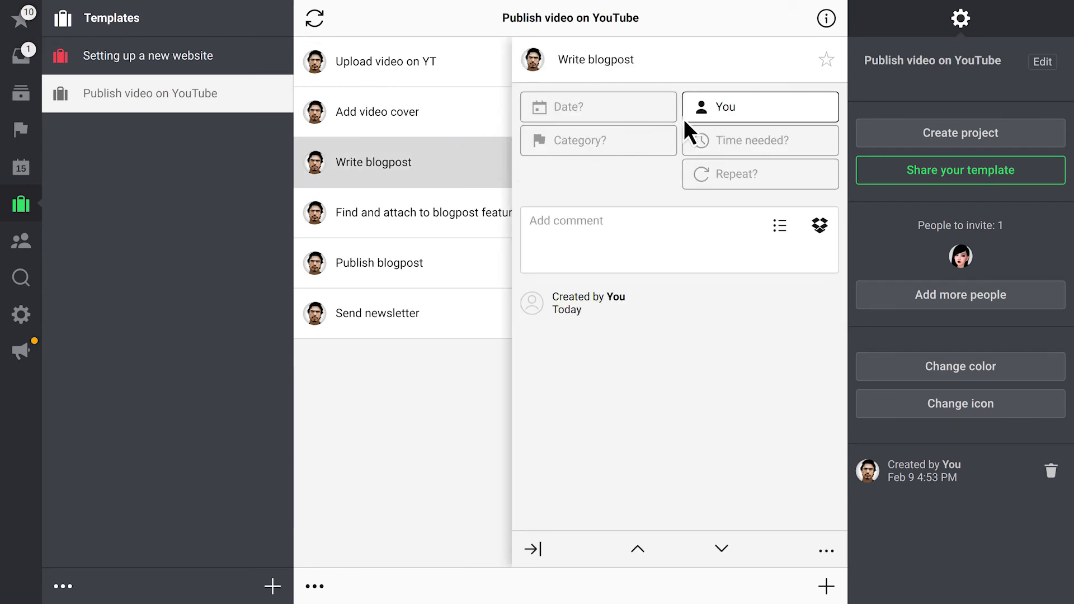
{"action": "left_click", "coordinate": [759, 107]}
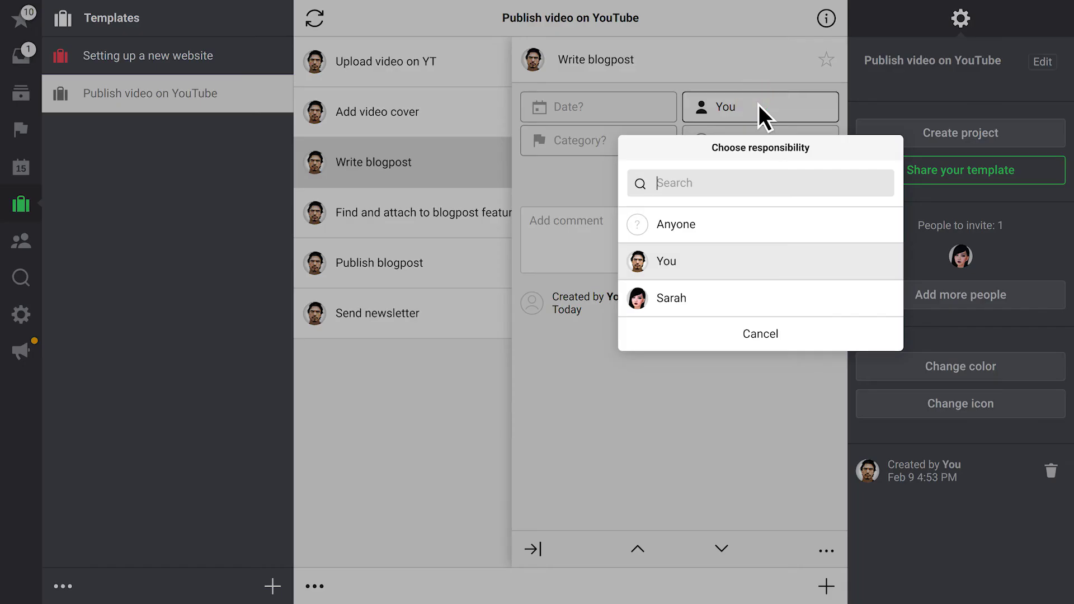
{"action": "left_click", "coordinate": [760, 301]}
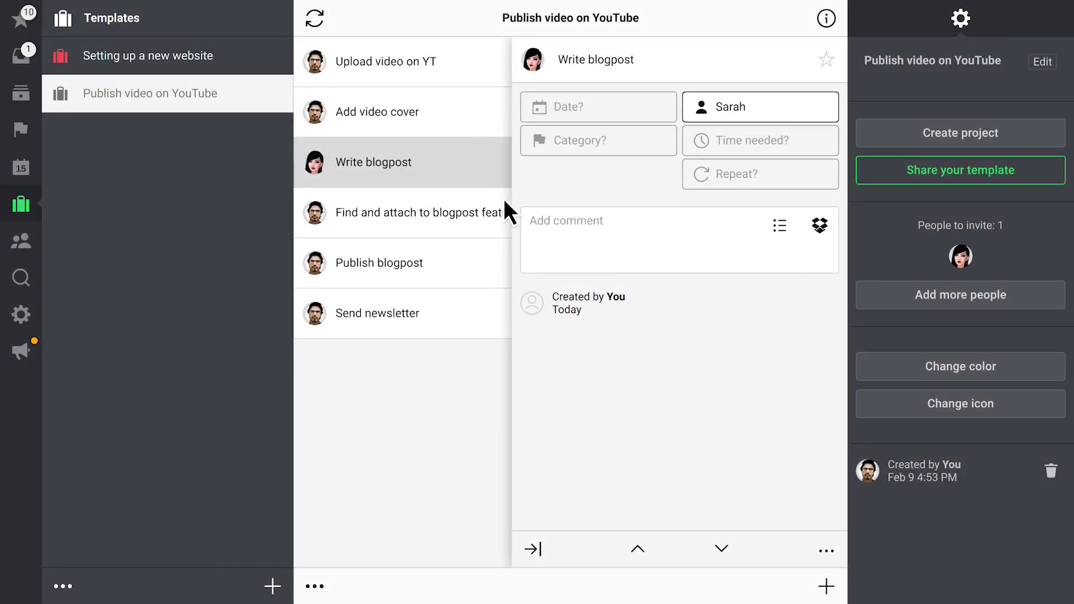
Generate a public Nozbe.how link for the 'Setting up a new website' template.
{"action": "left_click", "coordinate": [139, 57]}
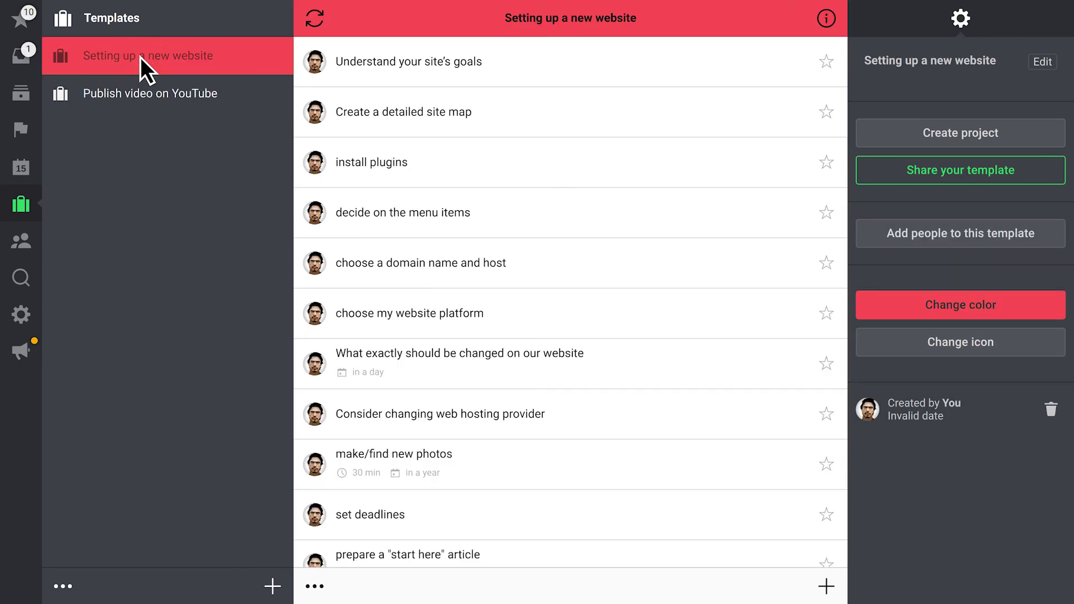
{"action": "left_click", "coordinate": [993, 171]}
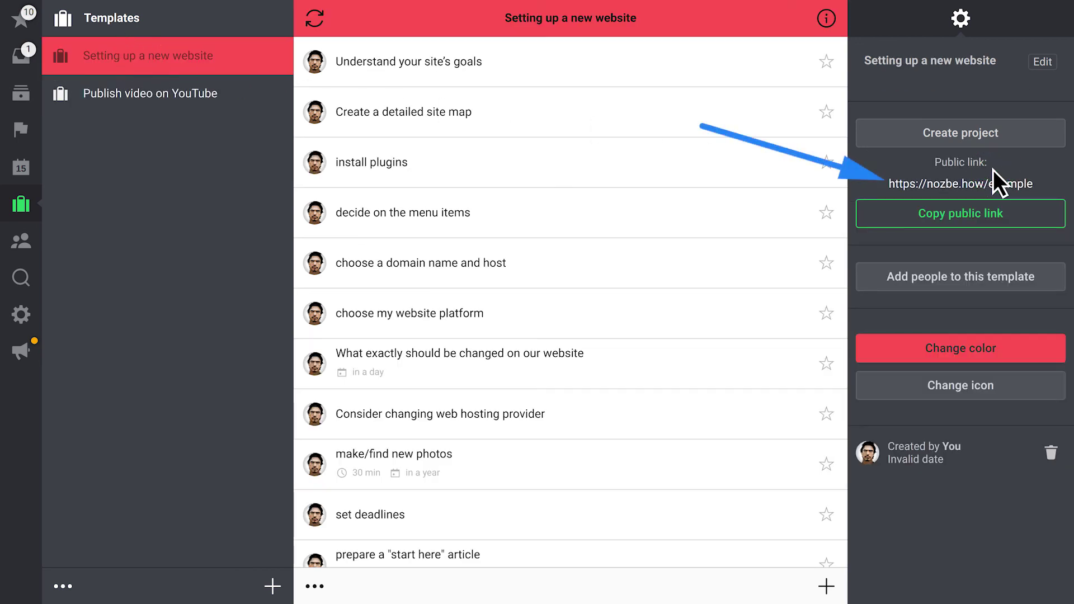